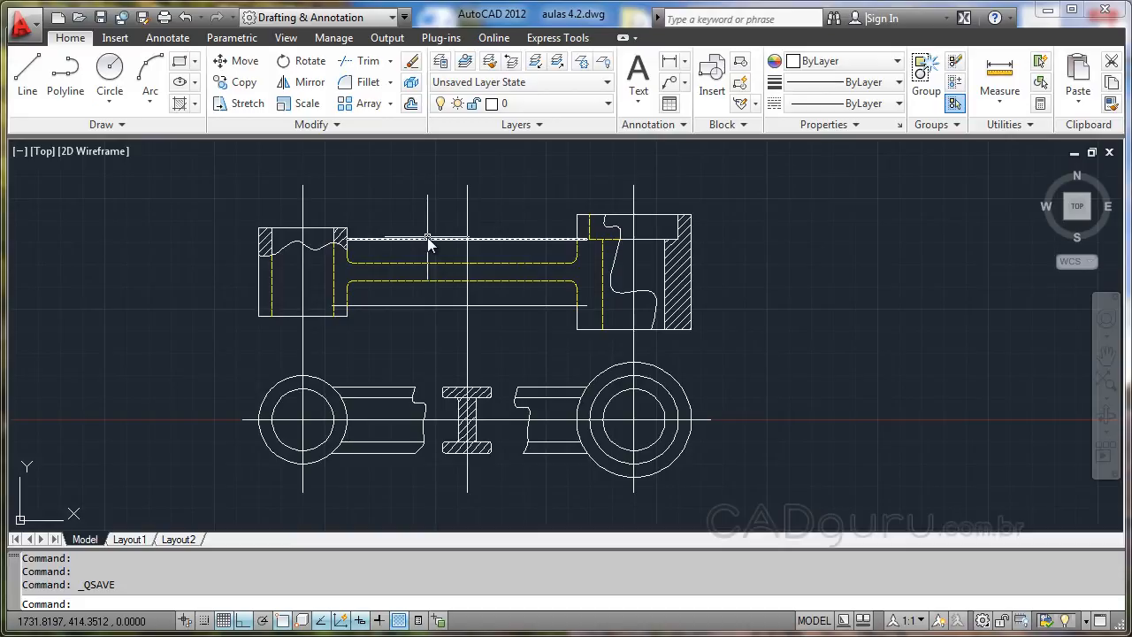
Configure the drawing units with 0.00 length precision and decimal-degree angles at 0.00 precision.
{"action": "key", "text": "Return"}
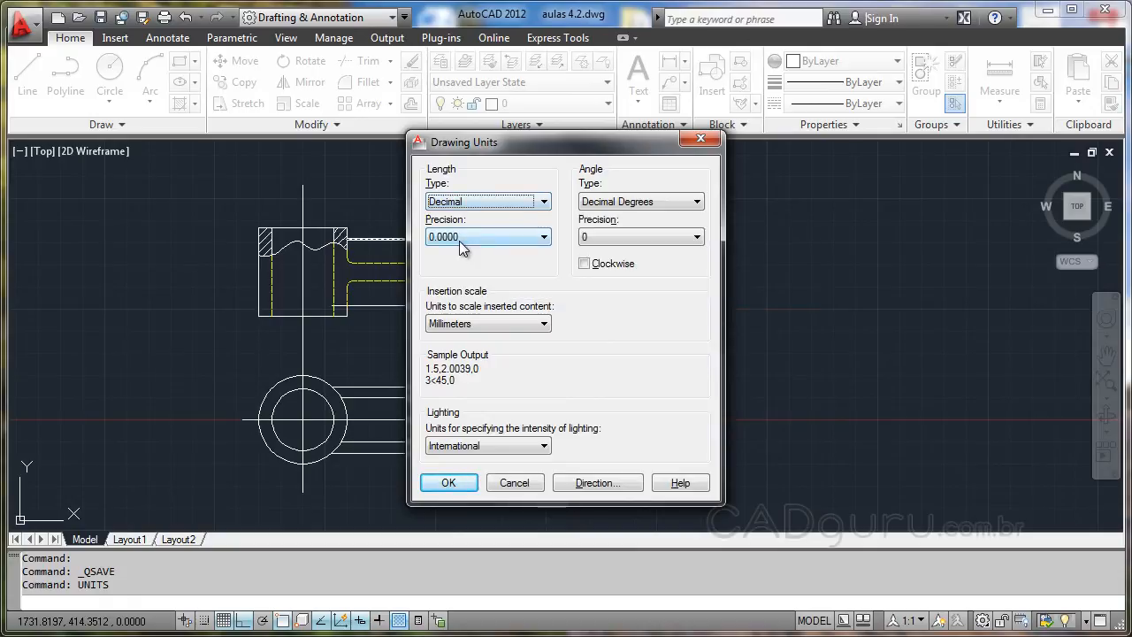
{"action": "left_click", "coordinate": [515, 239]}
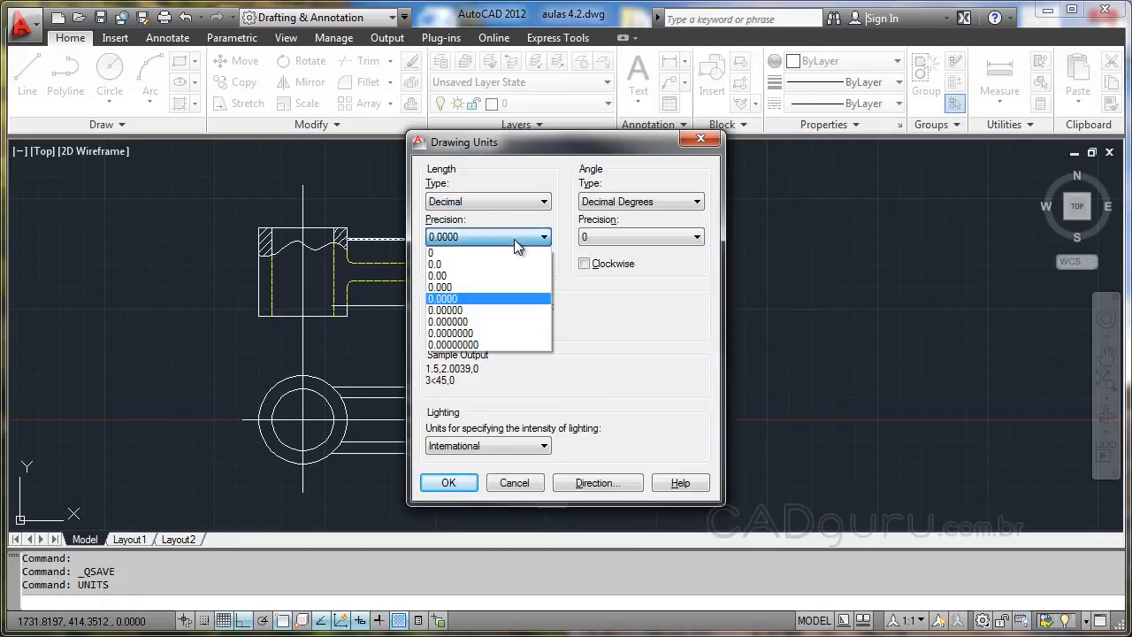
{"action": "left_click", "coordinate": [473, 276]}
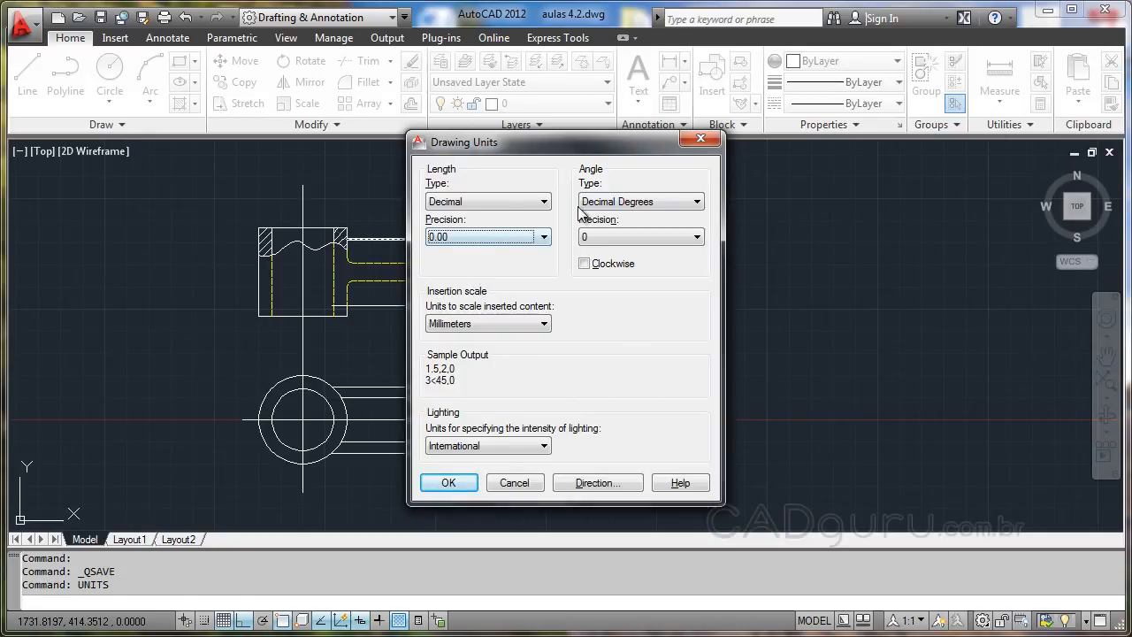
{"action": "left_click", "coordinate": [696, 204]}
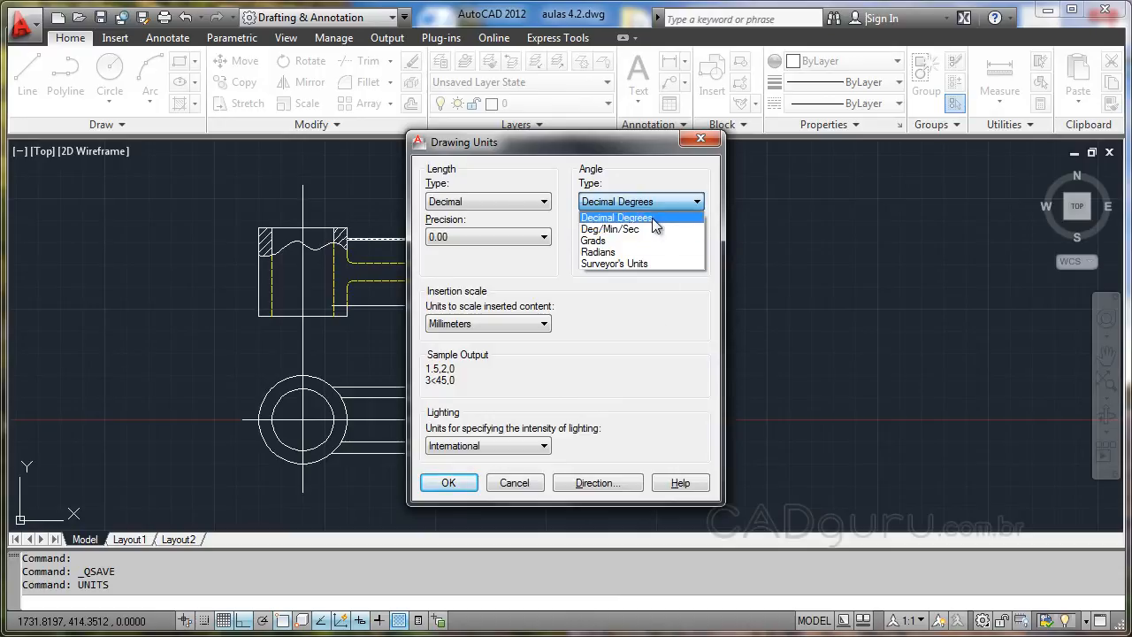
{"action": "left_click", "coordinate": [652, 218]}
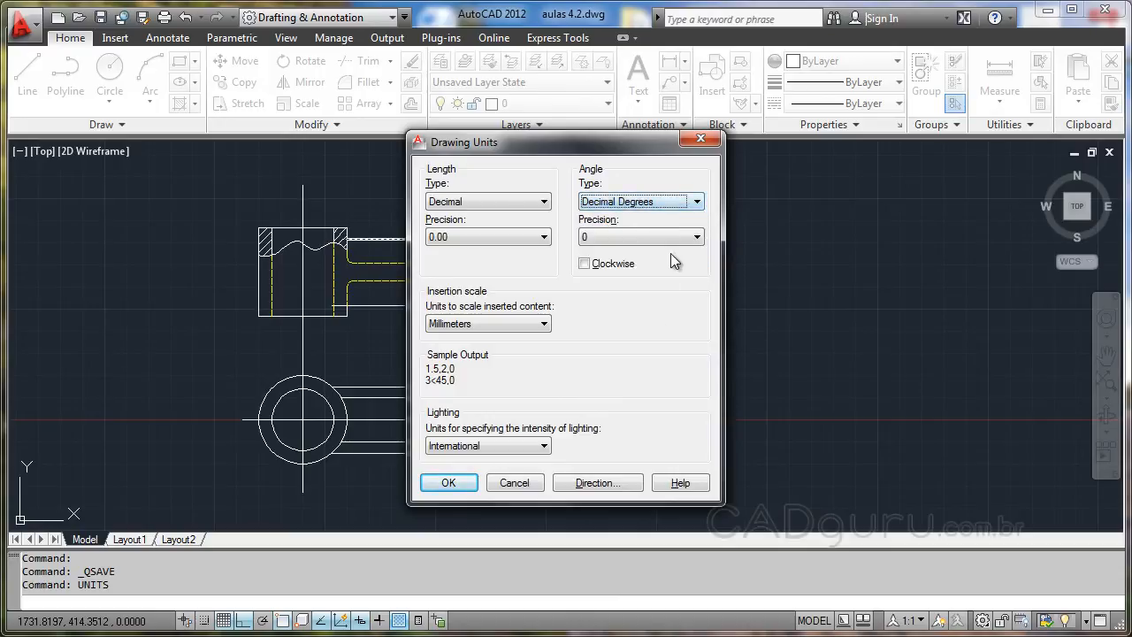
{"action": "left_click", "coordinate": [679, 239]}
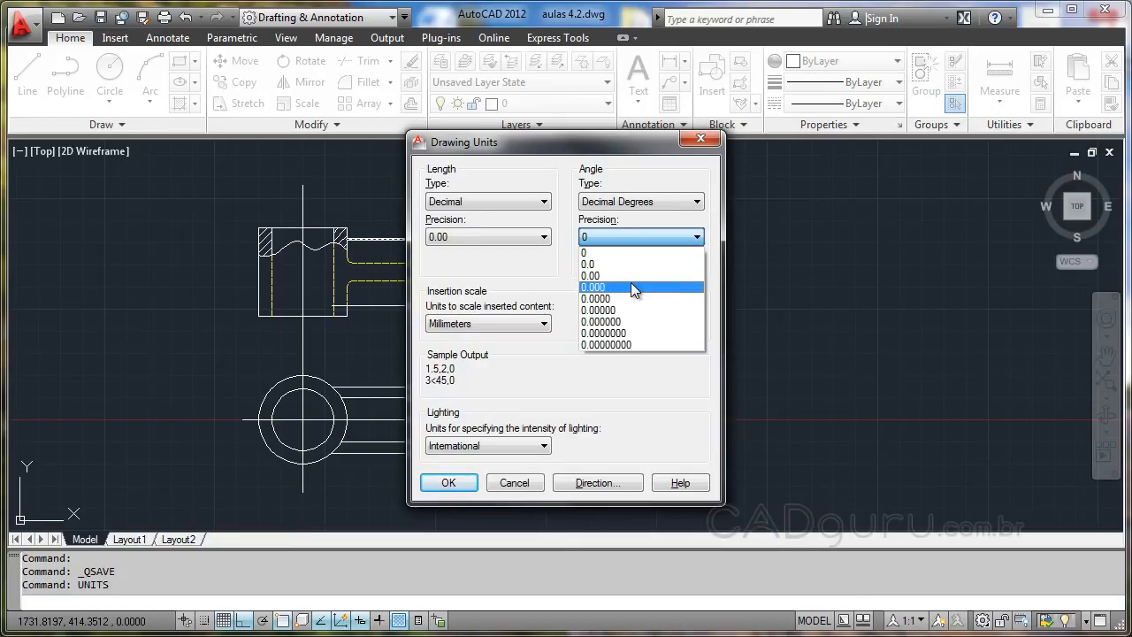
{"action": "left_click", "coordinate": [631, 277]}
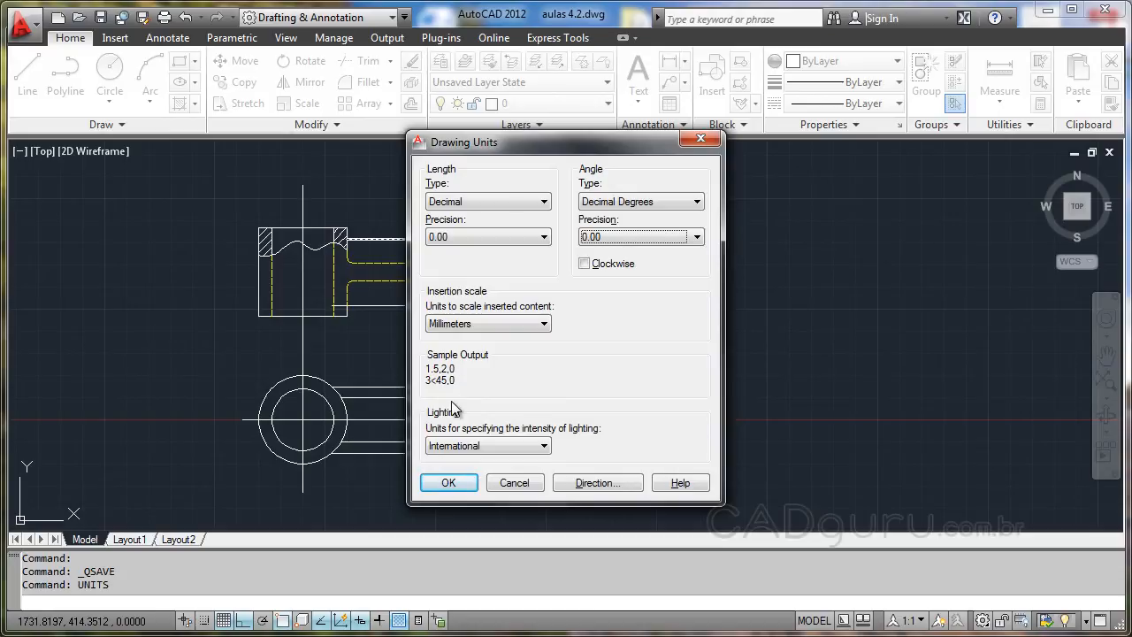
{"action": "left_click", "coordinate": [445, 483]}
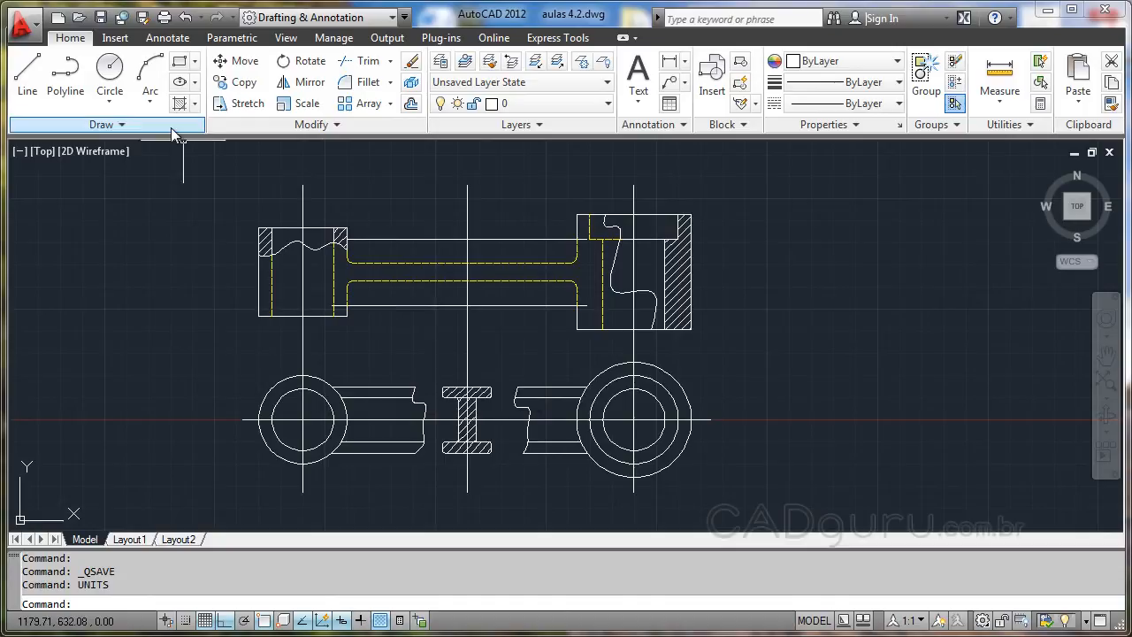
Create a new dimension style named ABNT, based on ISO-25, for all dimensions.
{"action": "left_click", "coordinate": [169, 40]}
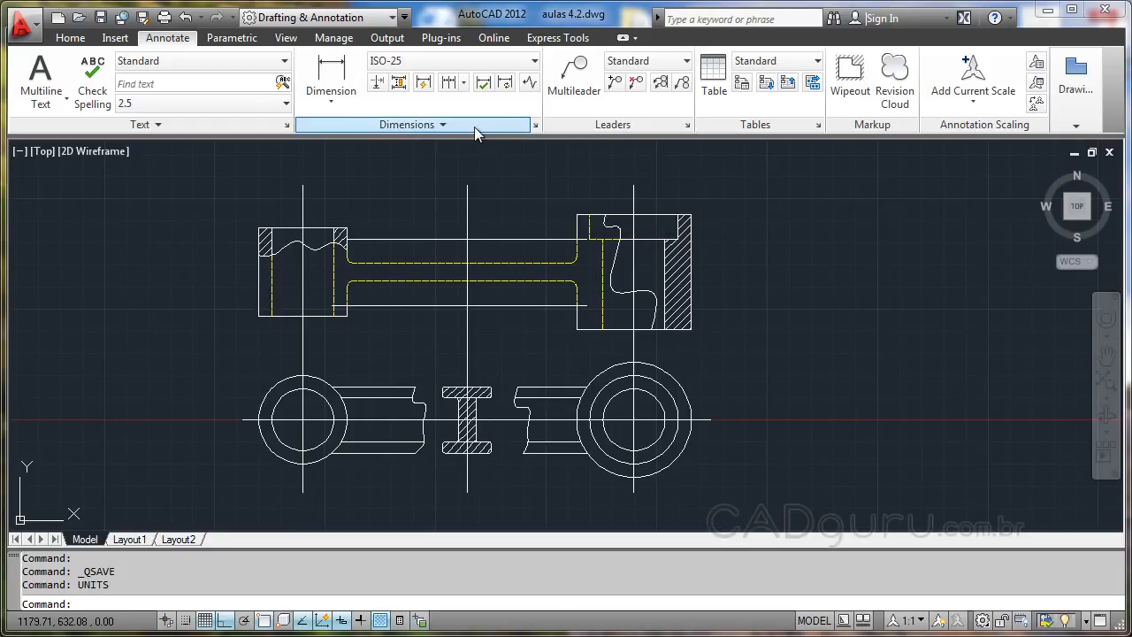
{"action": "left_click", "coordinate": [535, 126]}
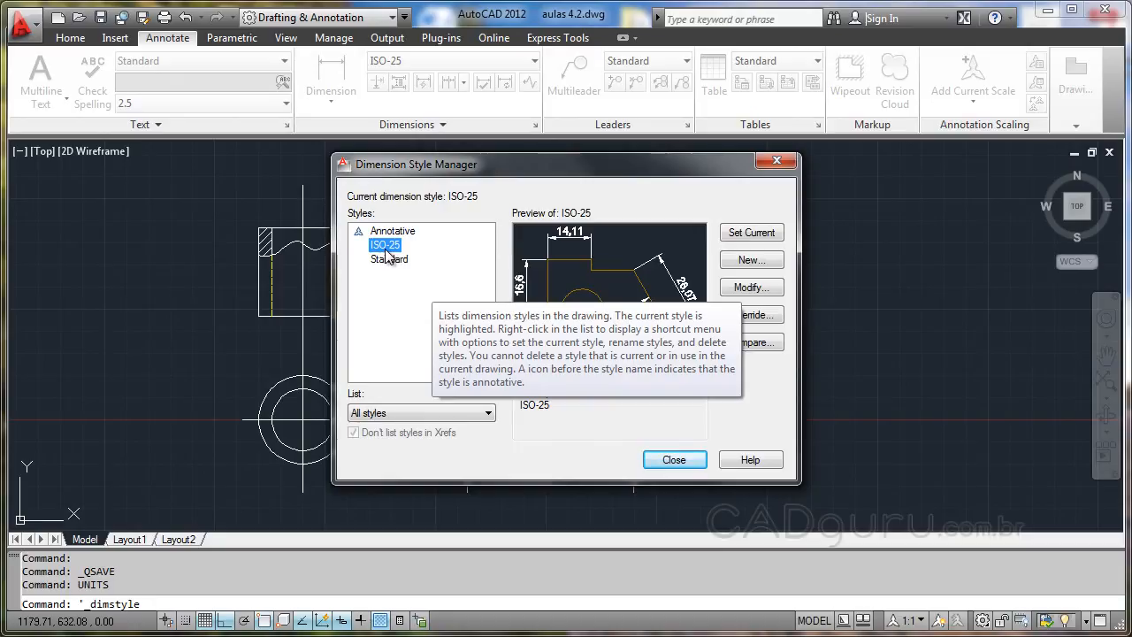
{"action": "left_click", "coordinate": [752, 259]}
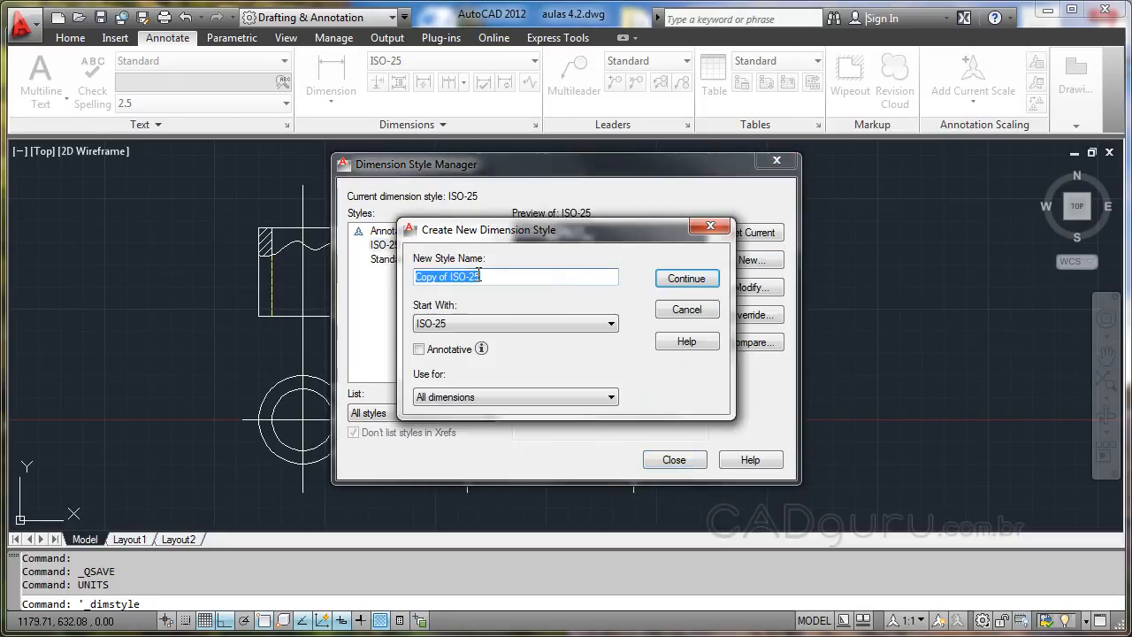
{"action": "type", "text": "ABNT"}
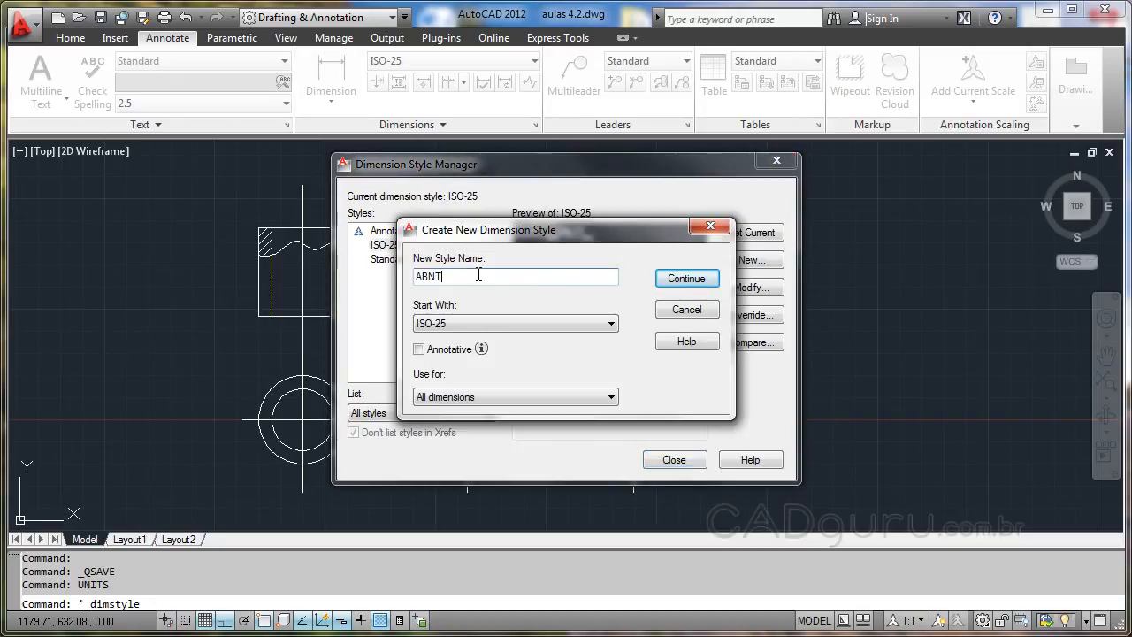
{"action": "left_click", "coordinate": [681, 308]}
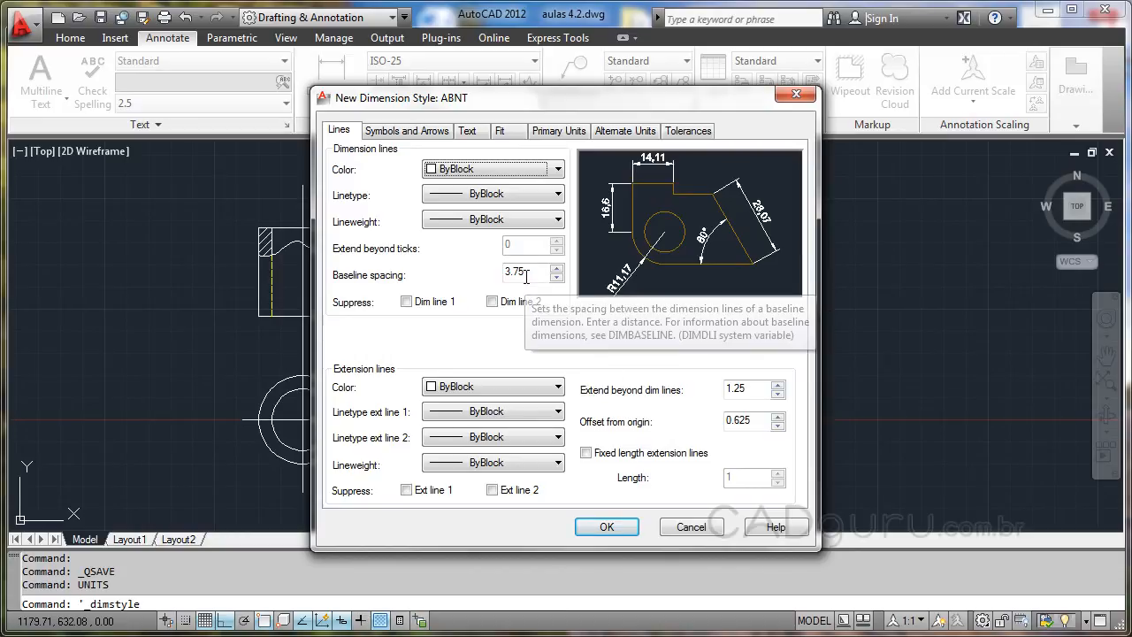
Set the ABNT style's baseline spacing to 7, extension beyond dimension lines to 3 and offset from origin to 1, and save it.
{"action": "left_click_drag", "start_coordinate": [523, 272], "coordinate": [497, 281]}
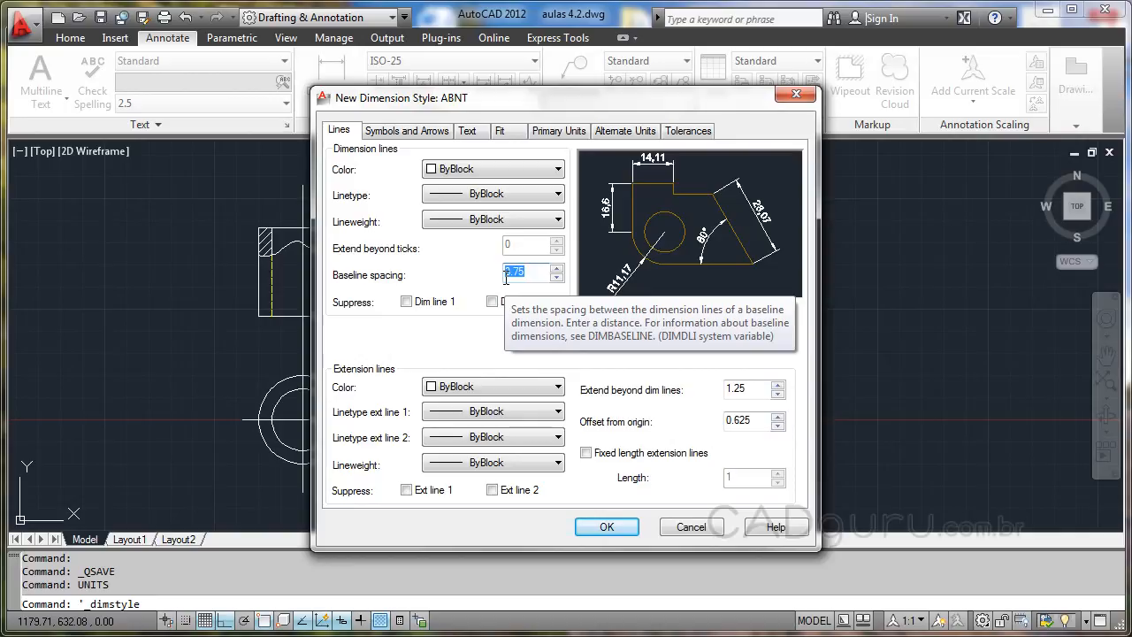
{"action": "type", "text": "7"}
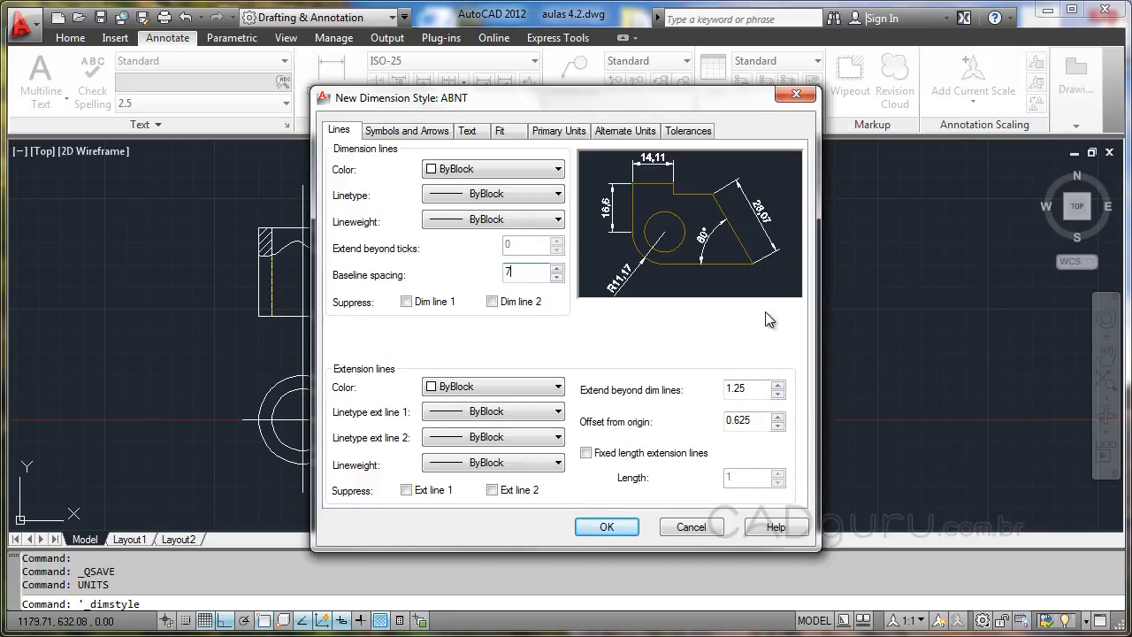
{"action": "left_click", "coordinate": [746, 391]}
{"action": "left_click_drag", "start_coordinate": [746, 389], "coordinate": [714, 389]}
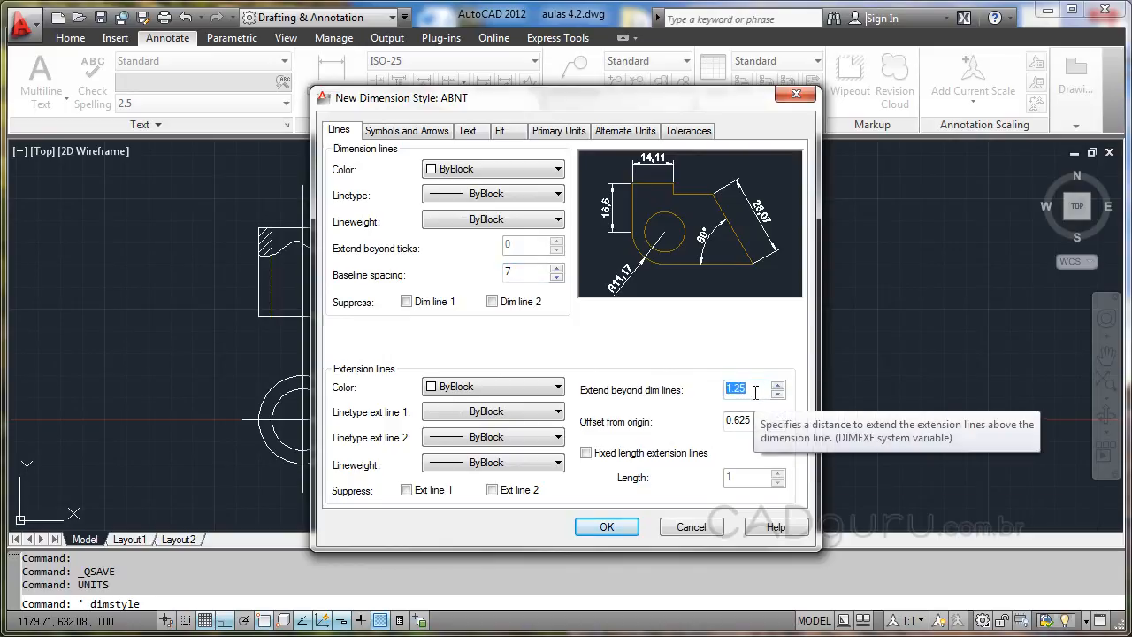
{"action": "type", "text": "3"}
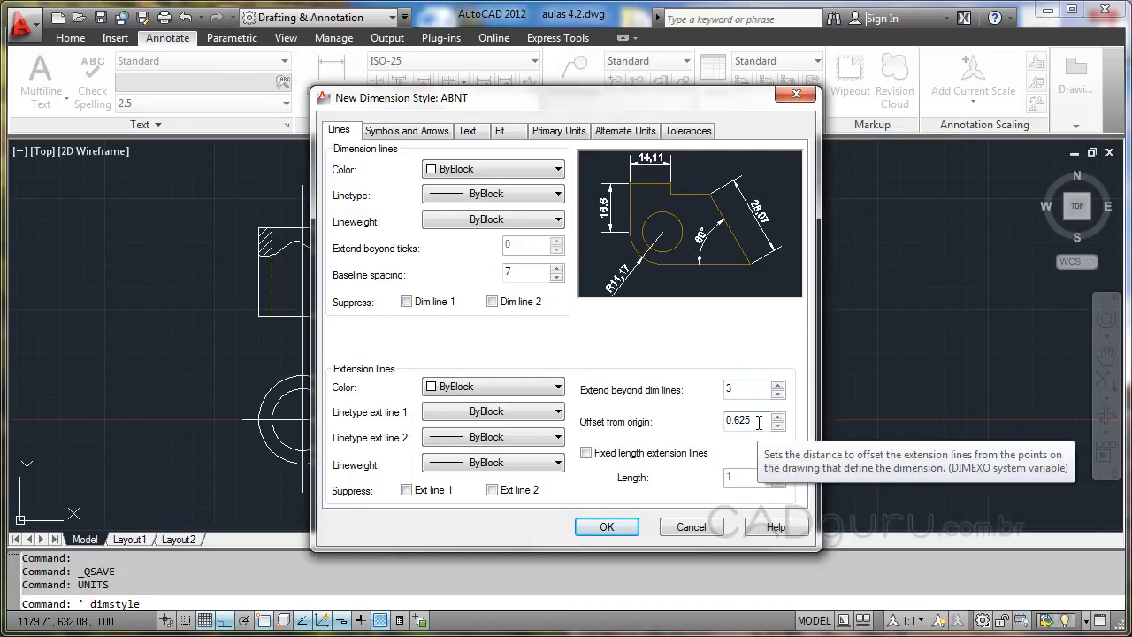
{"action": "double_click", "coordinate": [758, 423]}
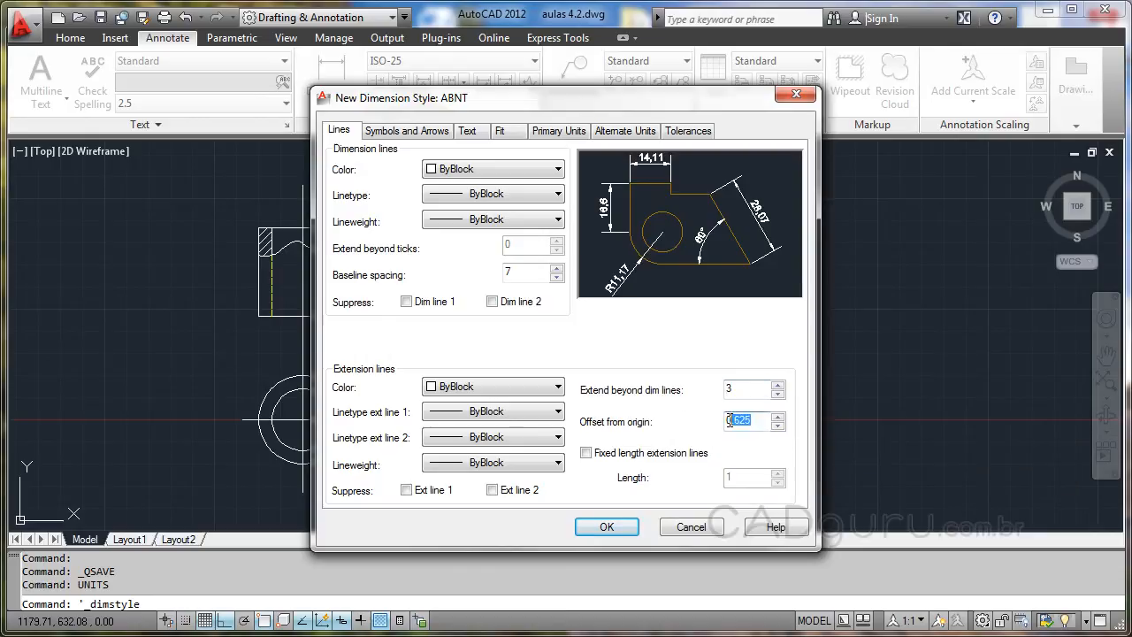
{"action": "type", "text": "1"}
{"action": "left_click", "coordinate": [631, 529]}
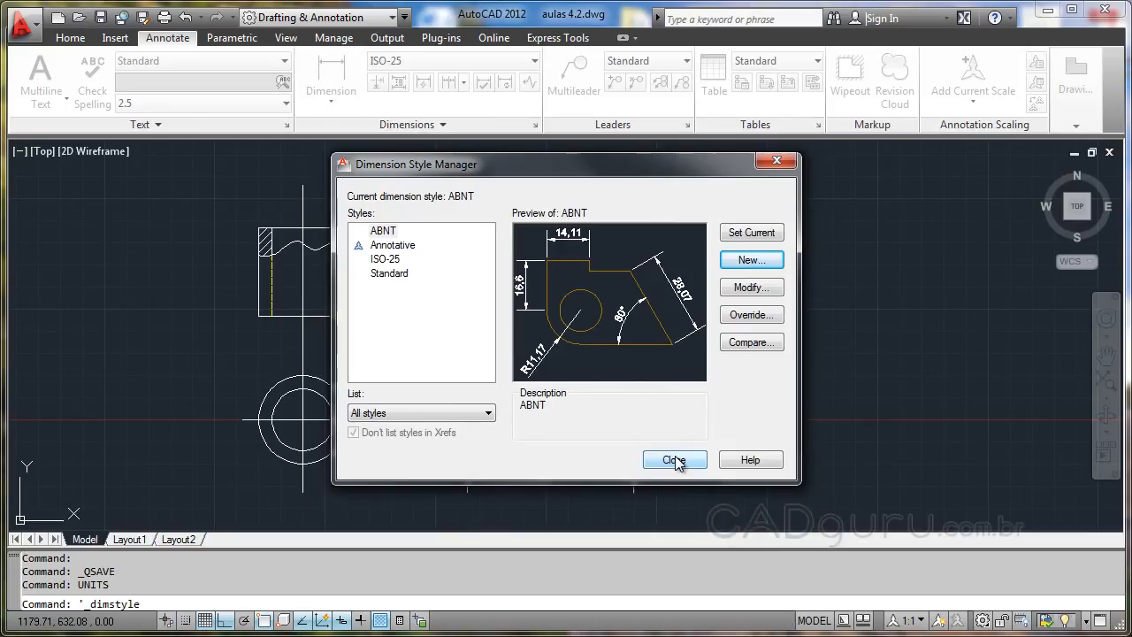
{"action": "left_click", "coordinate": [674, 461]}
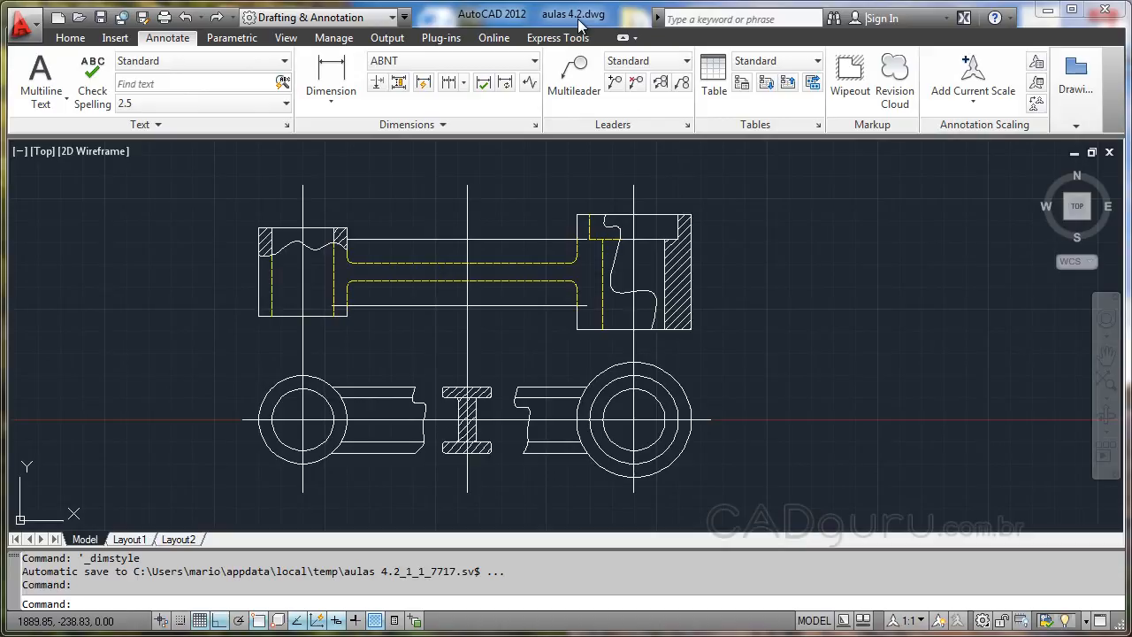
Create another dimension style named "meio corte", based on ABNT, for all dimensions.
{"action": "left_click", "coordinate": [537, 126]}
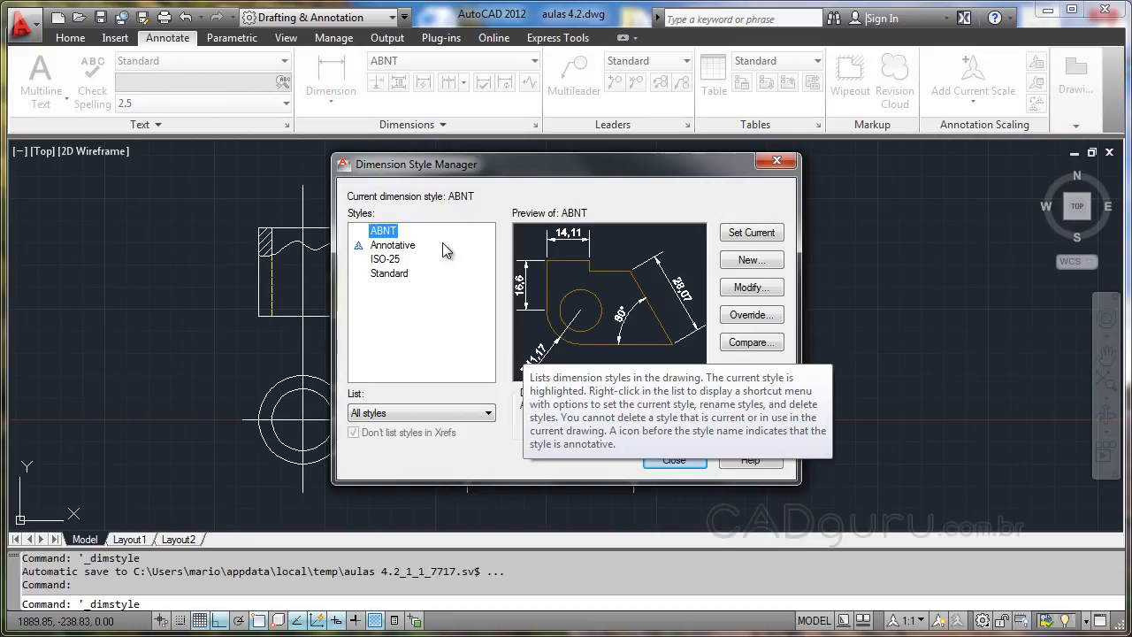
{"action": "left_click", "coordinate": [773, 264]}
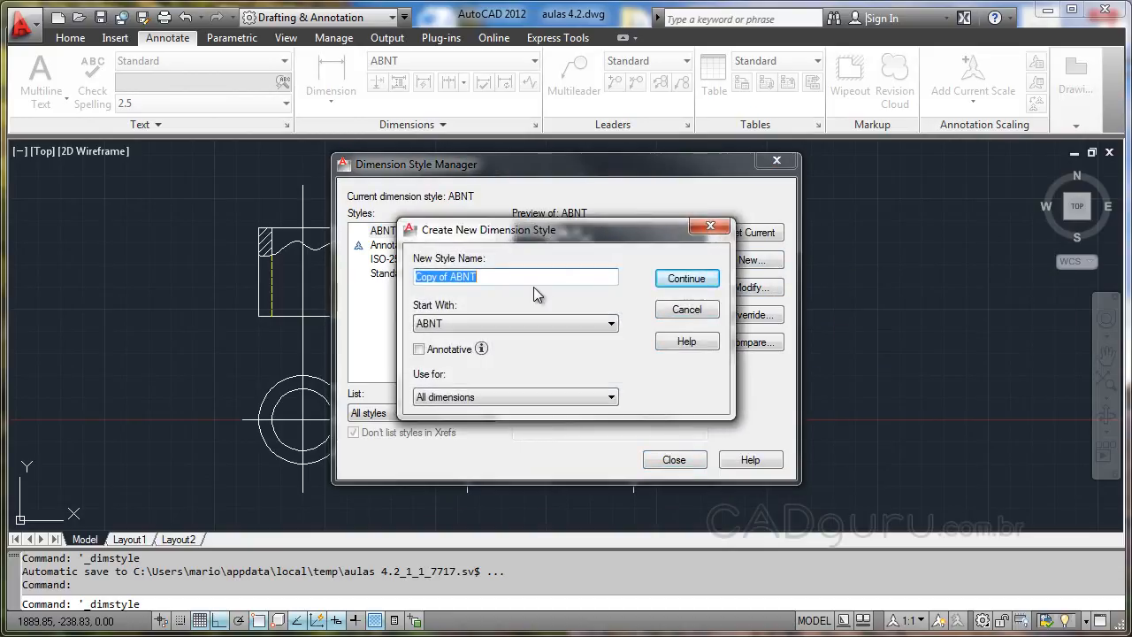
{"action": "type", "text": "meio corte"}
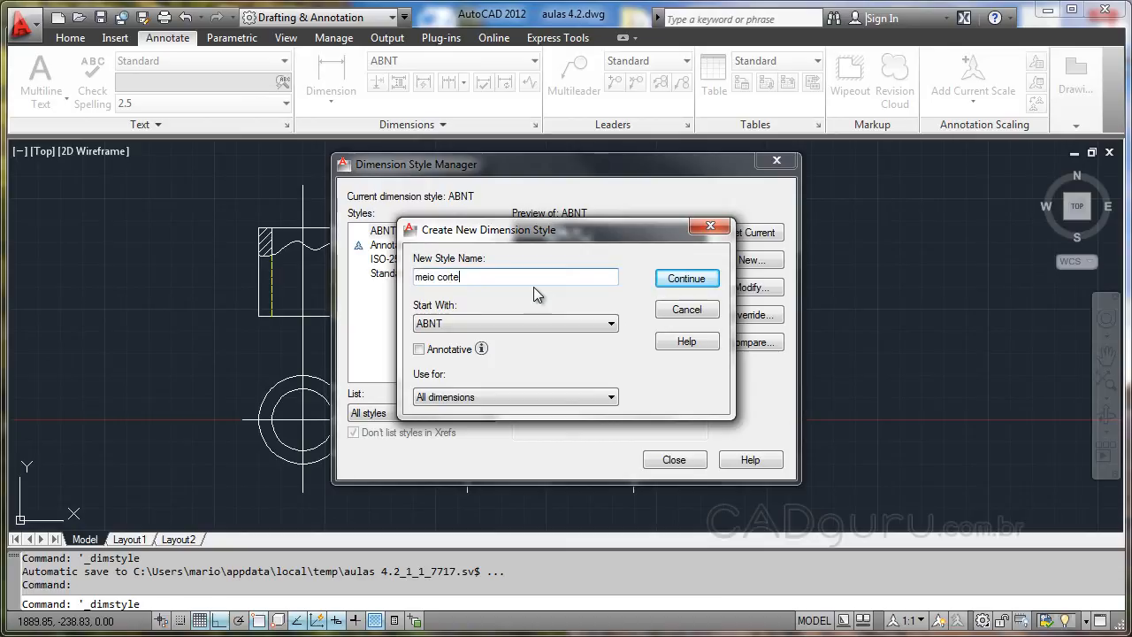
{"action": "left_click", "coordinate": [685, 276]}
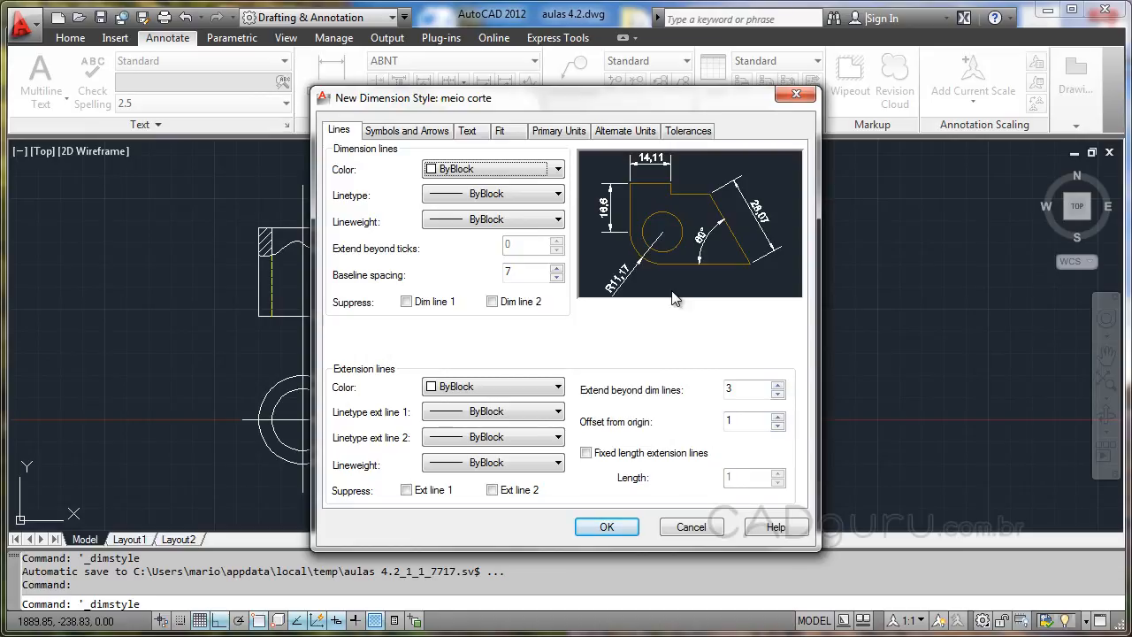
Suppress dimension line 1 and extension line 1 in the "meio corte" style and save it.
{"action": "left_click", "coordinate": [406, 302]}
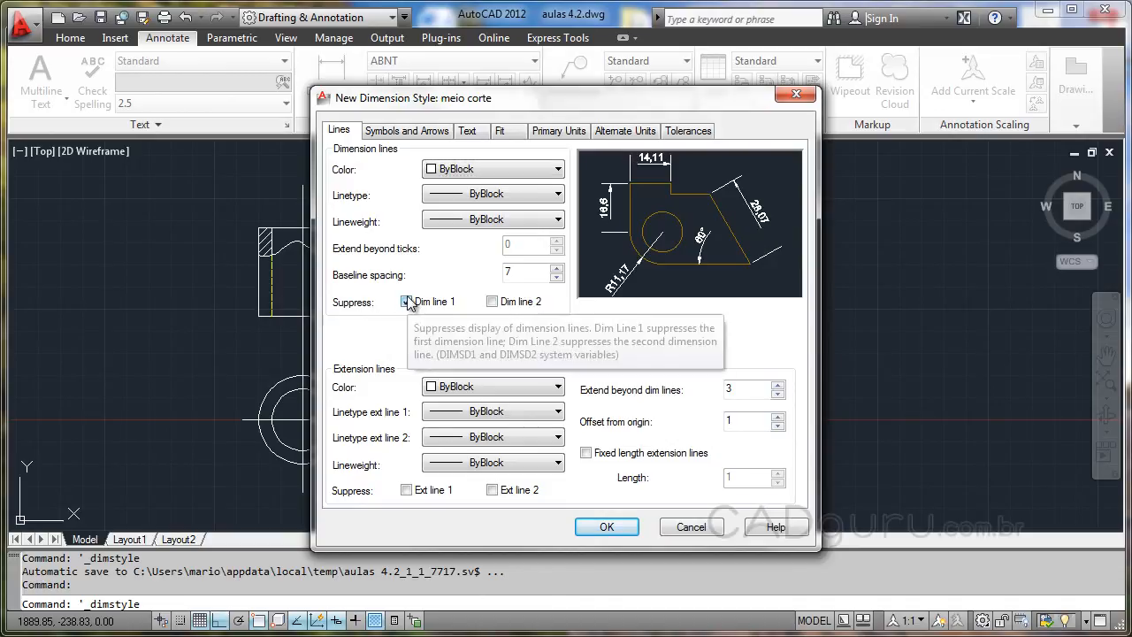
{"action": "left_click", "coordinate": [406, 490]}
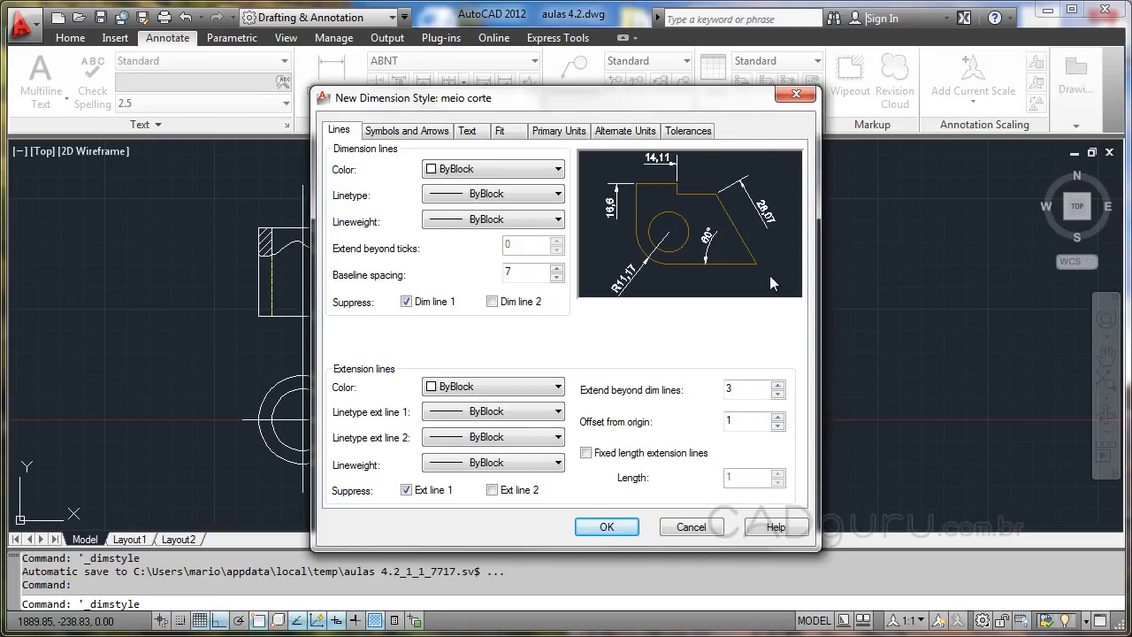
{"action": "left_click", "coordinate": [467, 135]}
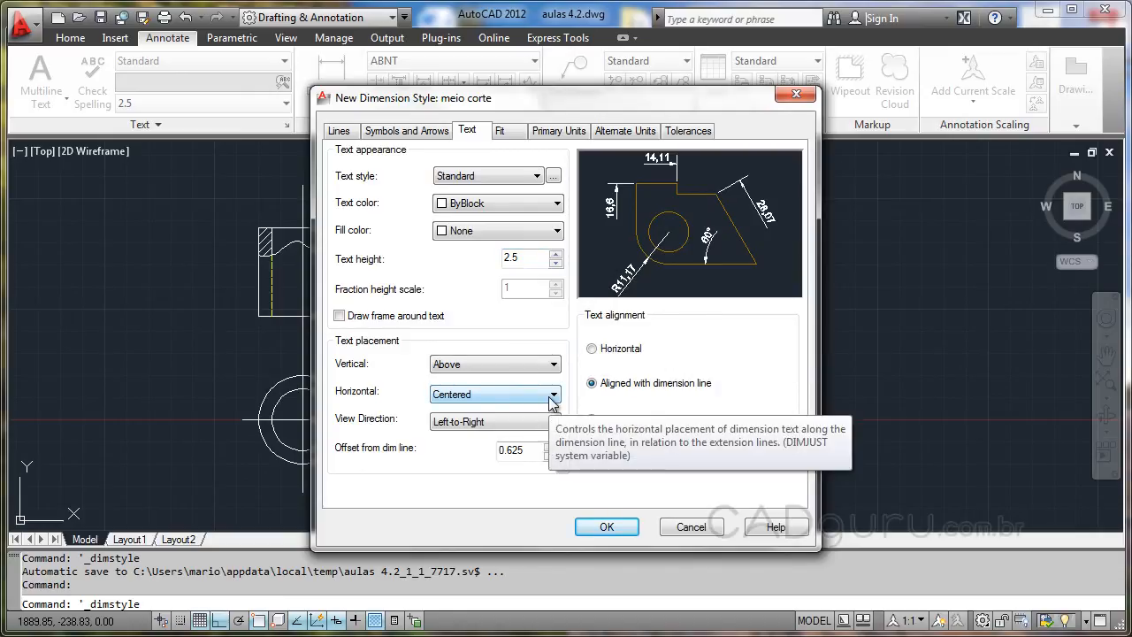
{"action": "left_click", "coordinate": [340, 131]}
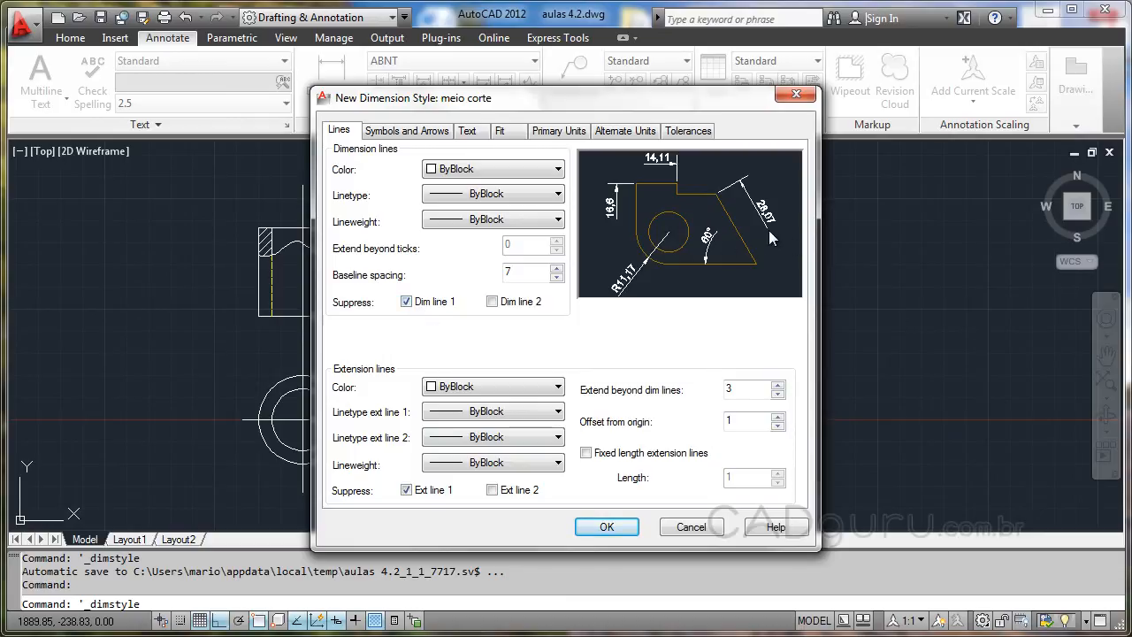
{"action": "left_click", "coordinate": [619, 526]}
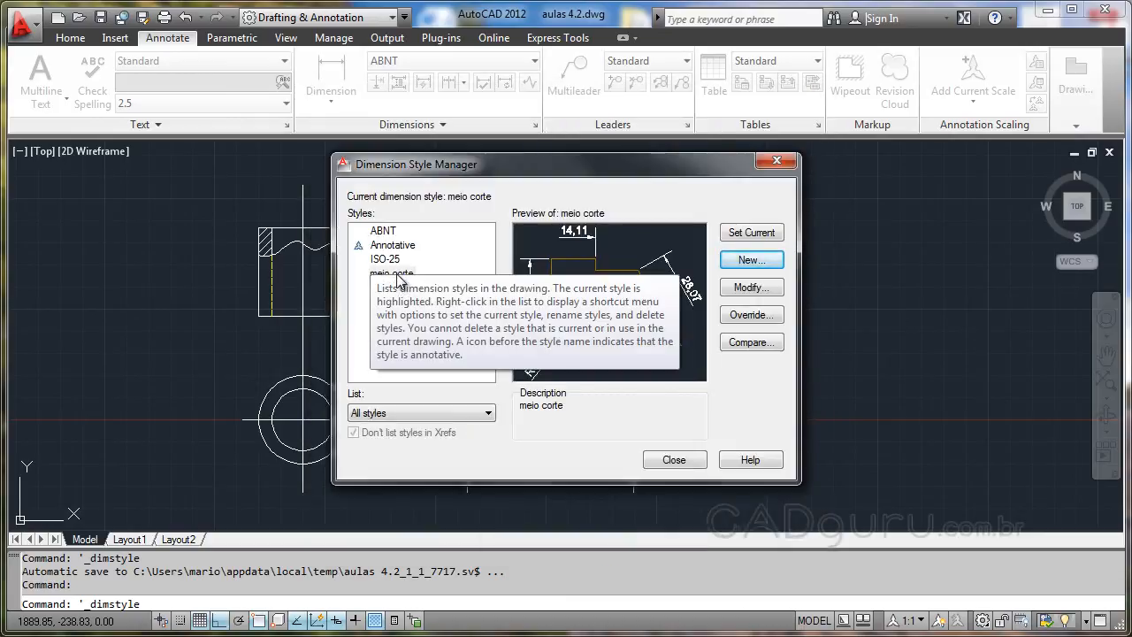
Close the Dimension Style Manager and make ABNT the current dimension style.
{"action": "left_click", "coordinate": [378, 231]}
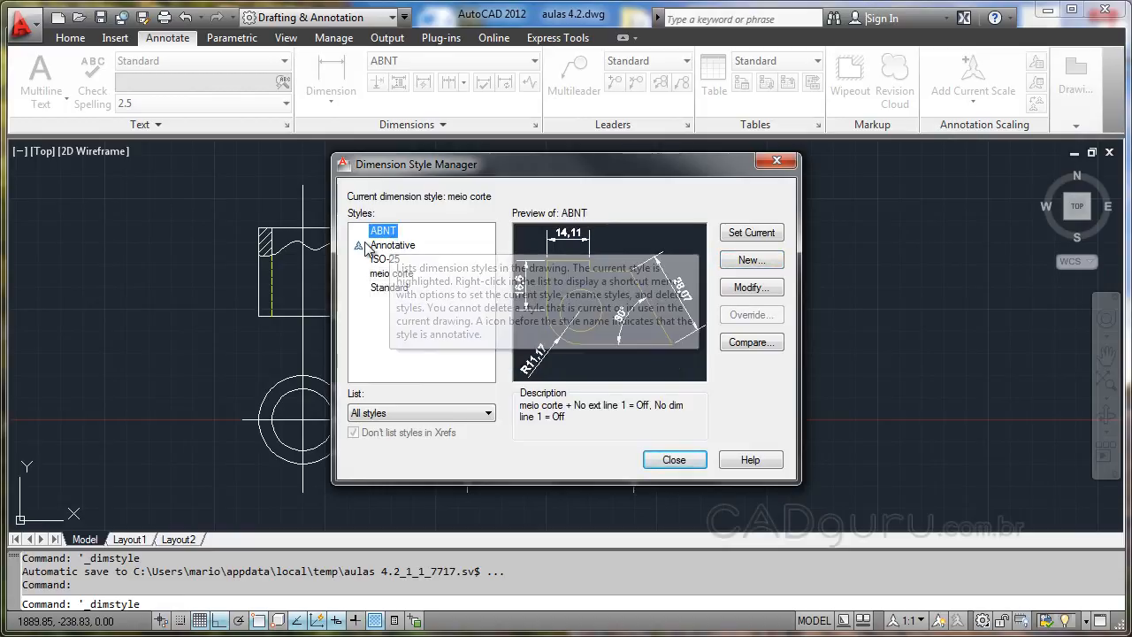
{"action": "left_click", "coordinate": [686, 461]}
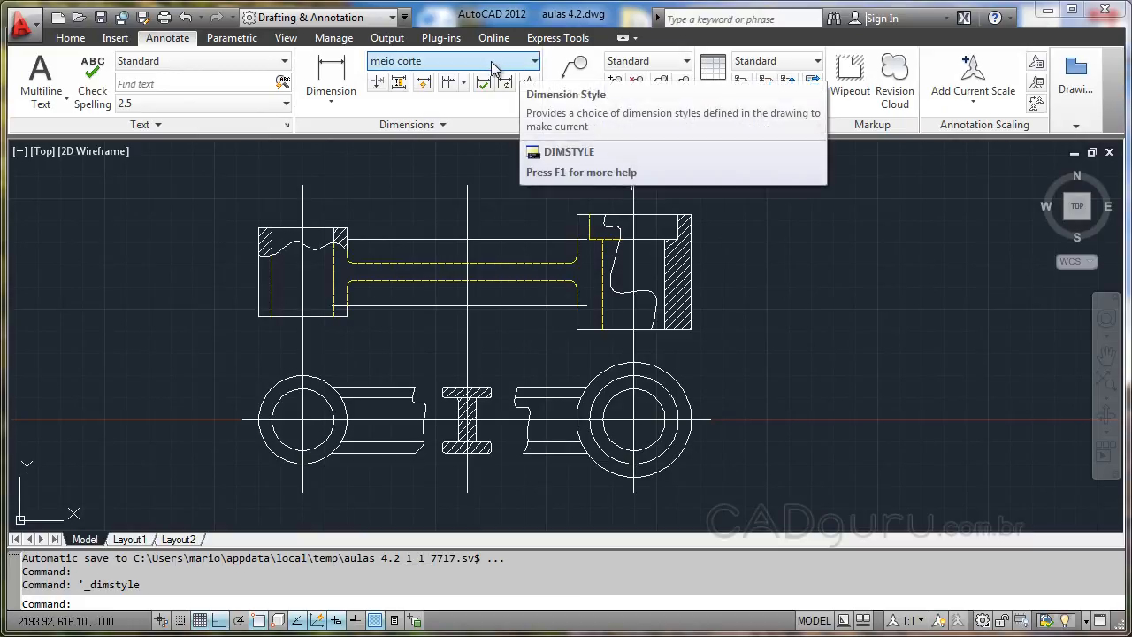
{"action": "left_click", "coordinate": [494, 69]}
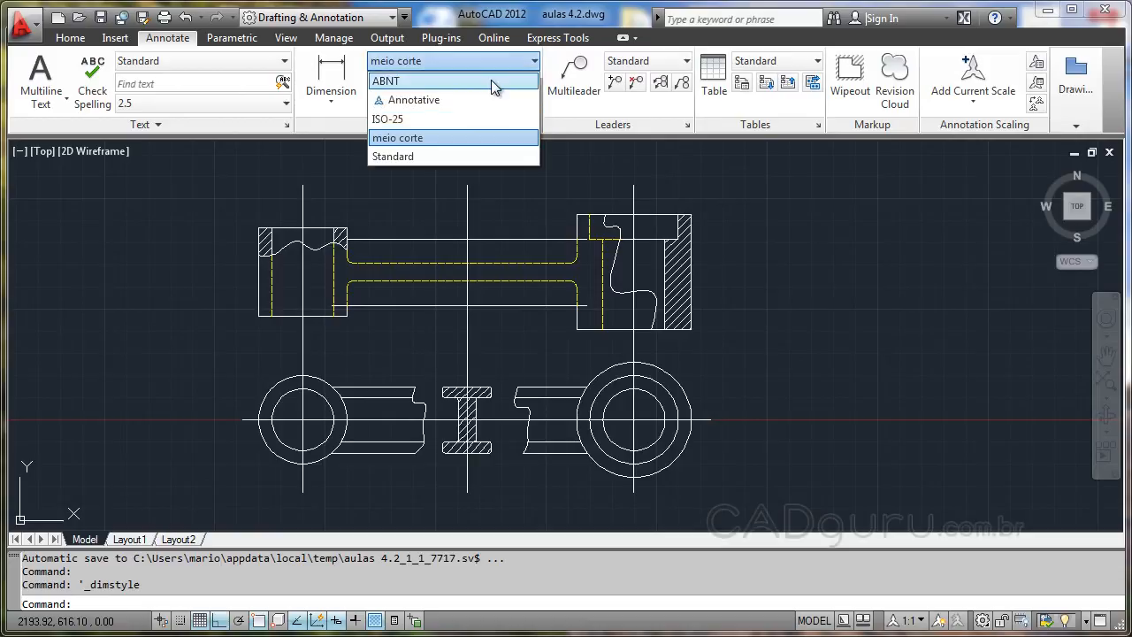
{"action": "left_click", "coordinate": [433, 80]}
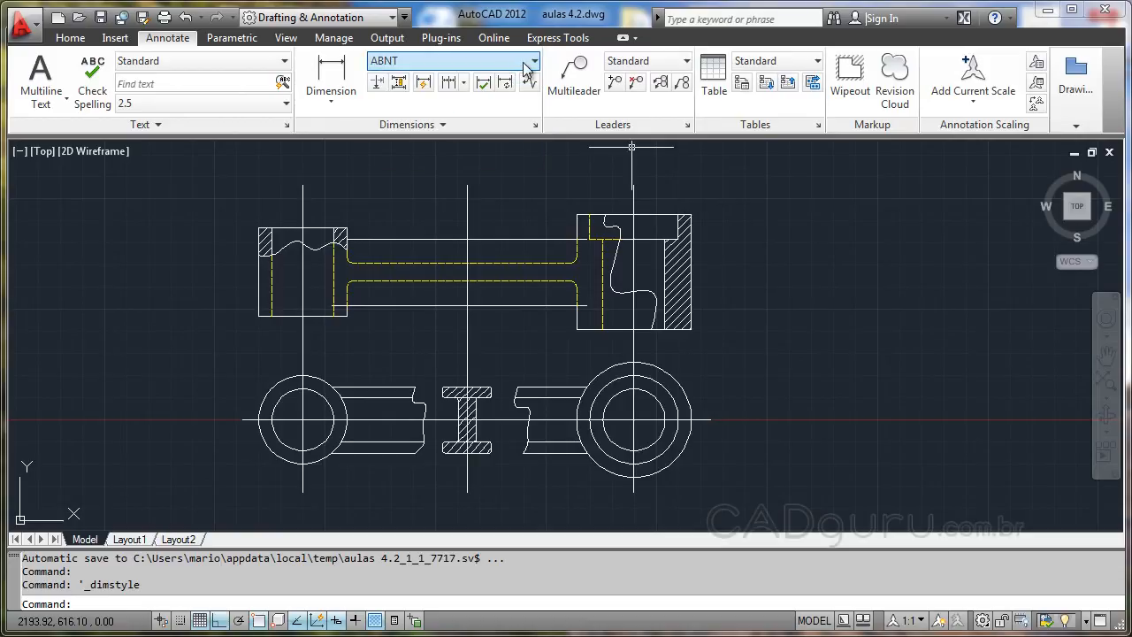